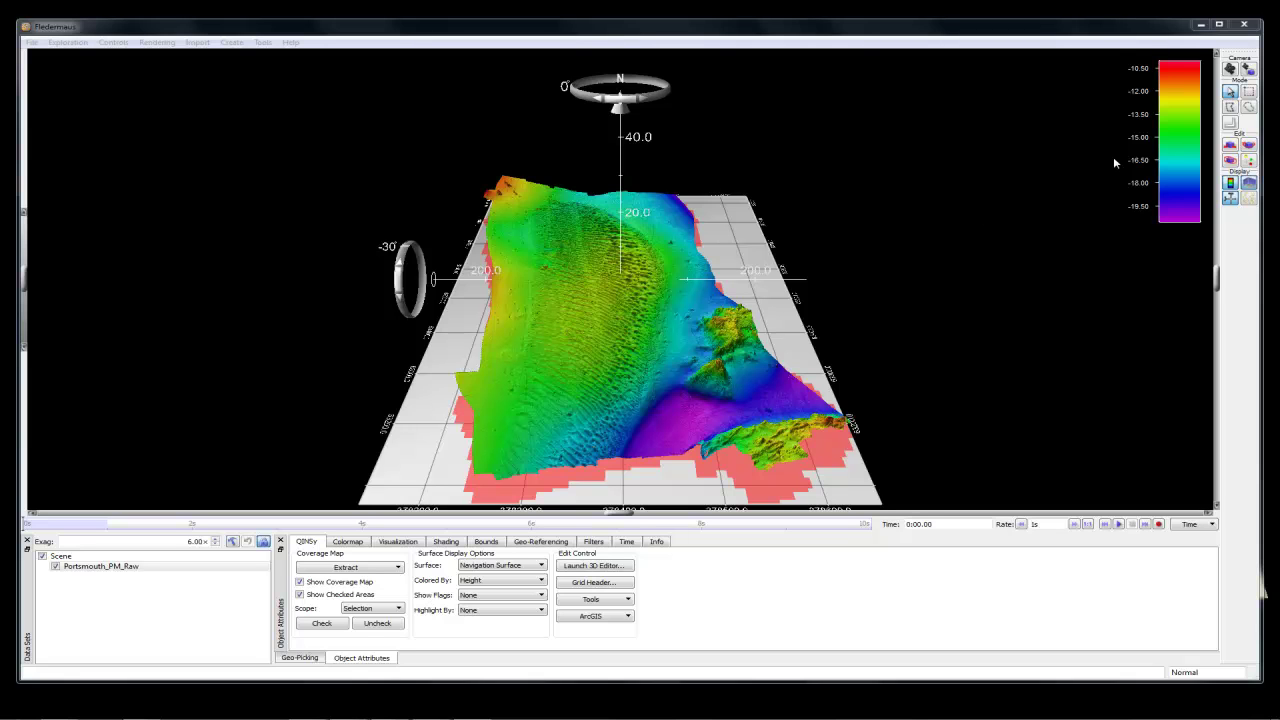
Switch to Explore mode, then rotate the surface to a 335° heading, tilt it, and zoom in.
{"action": "left_click", "coordinate": [1229, 92]}
{"action": "left_click", "coordinate": [1229, 92]}
{"action": "left_click_drag", "start_coordinate": [575, 308], "coordinate": [588, 336]}
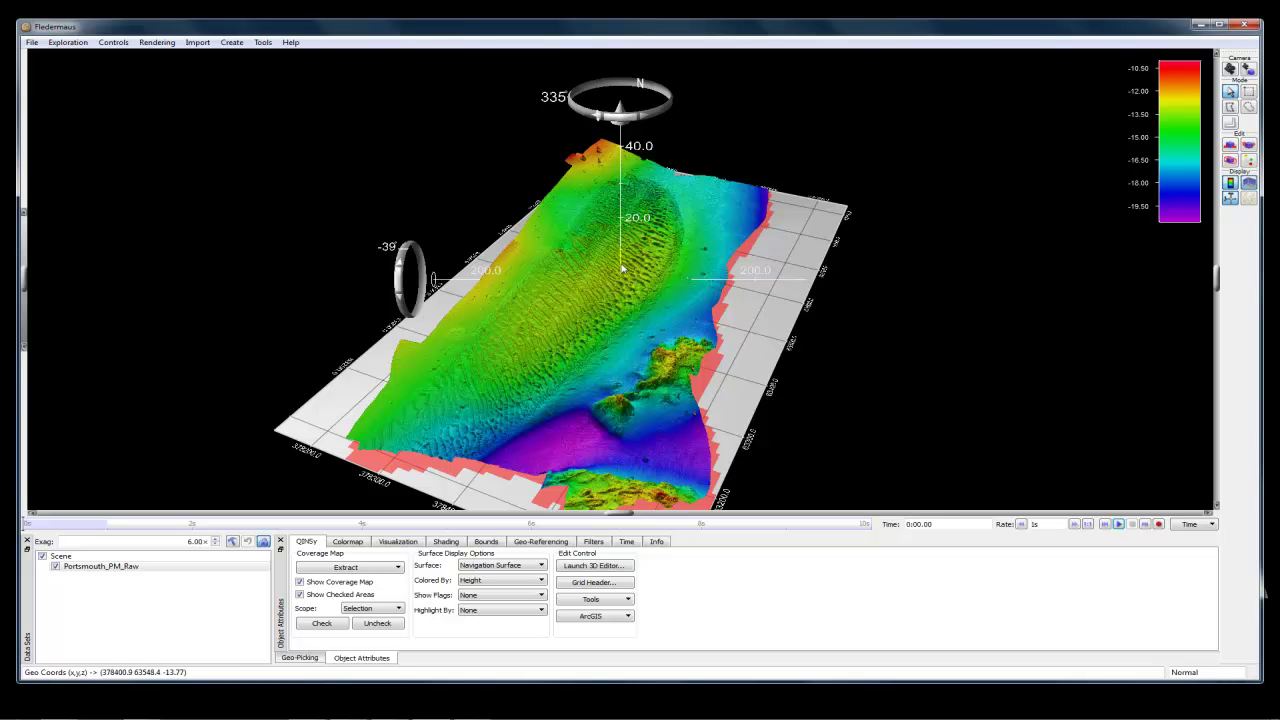
{"action": "right_click_drag", "start_coordinate": [603, 175], "coordinate": [627, 337]}
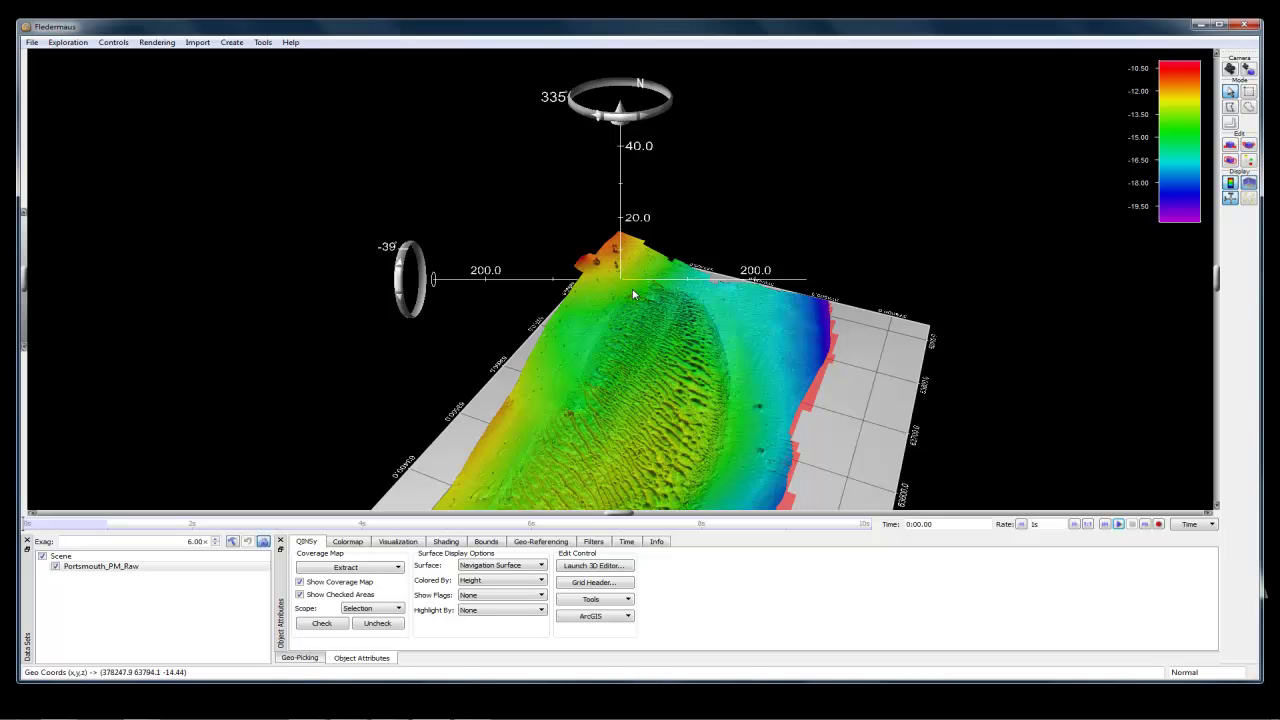
Zoom onto the sand waves, draw a profile line across them, and move the graph up.
{"action": "scroll", "coordinate": [620, 287], "scroll_direction": "up", "scroll_amount": 5}
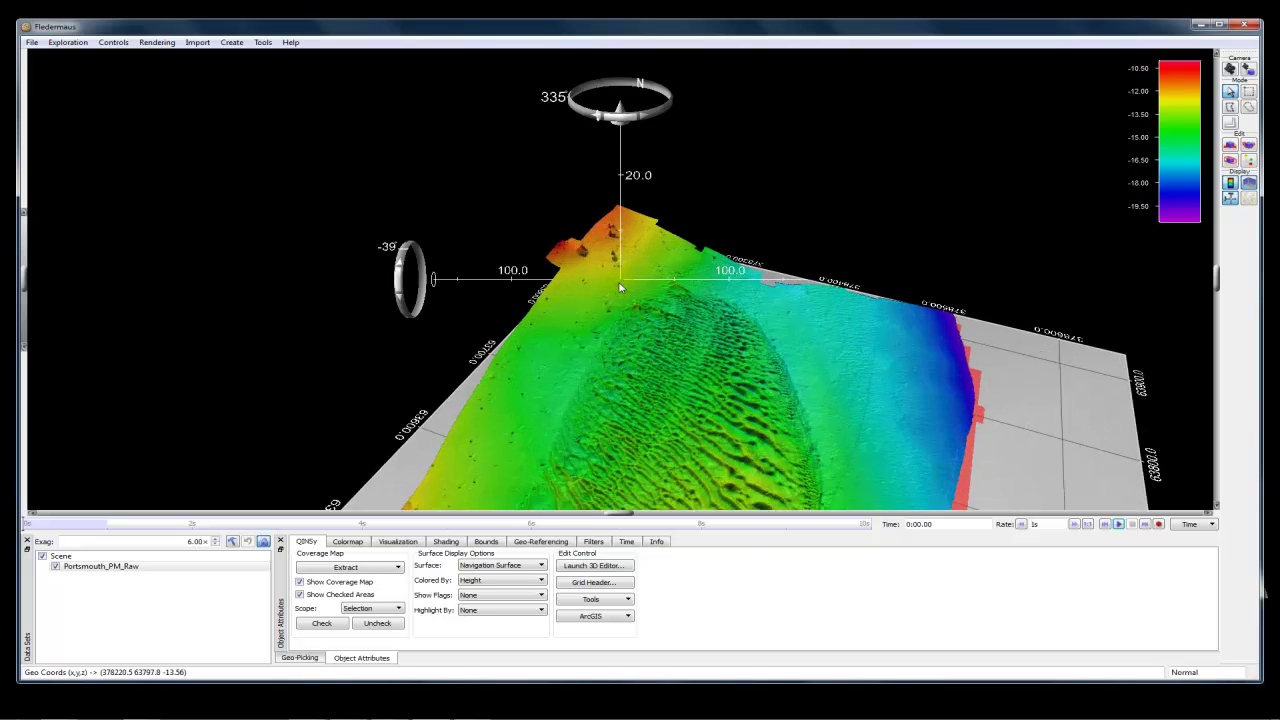
{"action": "scroll", "coordinate": [620, 287], "scroll_direction": "down", "scroll_amount": 4}
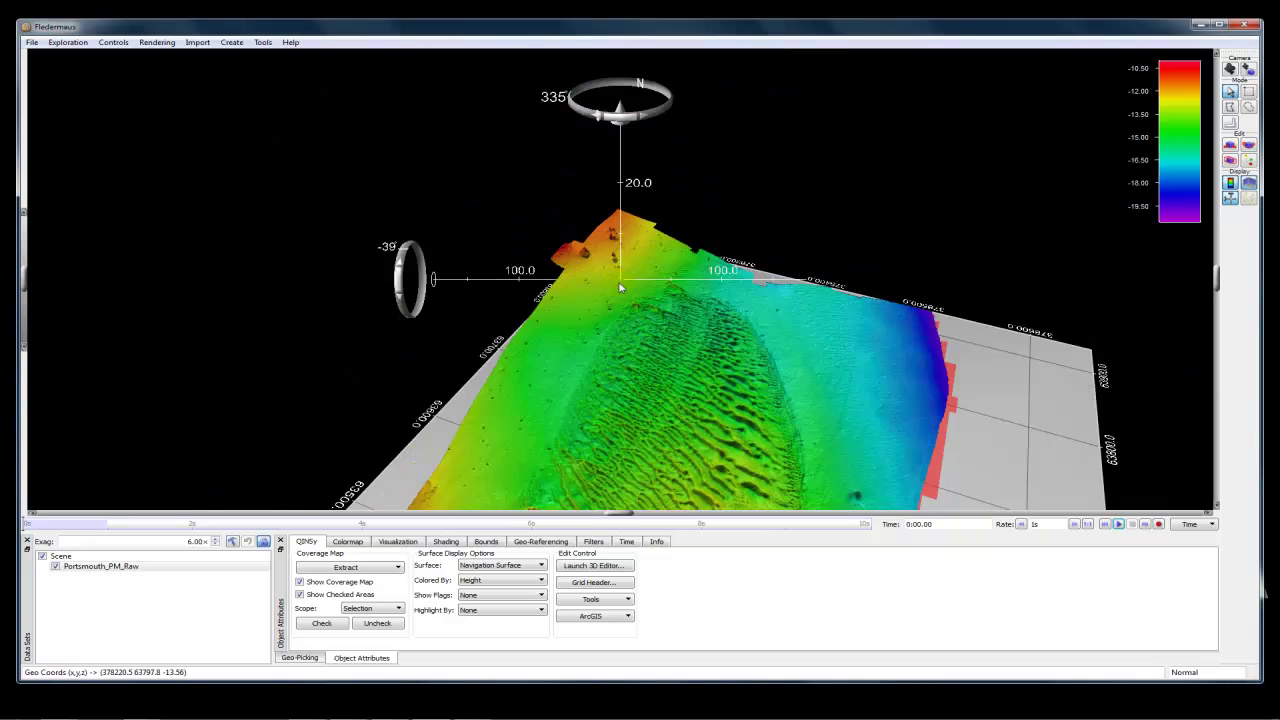
{"action": "scroll", "coordinate": [614, 378], "scroll_direction": "up", "scroll_amount": 3}
{"action": "left_click_drag", "start_coordinate": [585, 375], "coordinate": [908, 390]}
{"action": "mouse_move", "coordinate": [771, 266]}
{"action": "left_mouse_down"}
{"action": "mouse_move", "coordinate": [777, 163]}
{"action": "mouse_move", "coordinate": [782, 172]}
{"action": "left_mouse_up"}
Draw a second profile across the sand waves, close the graph, and hide the compass/axes overlay.
{"action": "left_click_drag", "start_coordinate": [600, 424], "coordinate": [890, 450]}
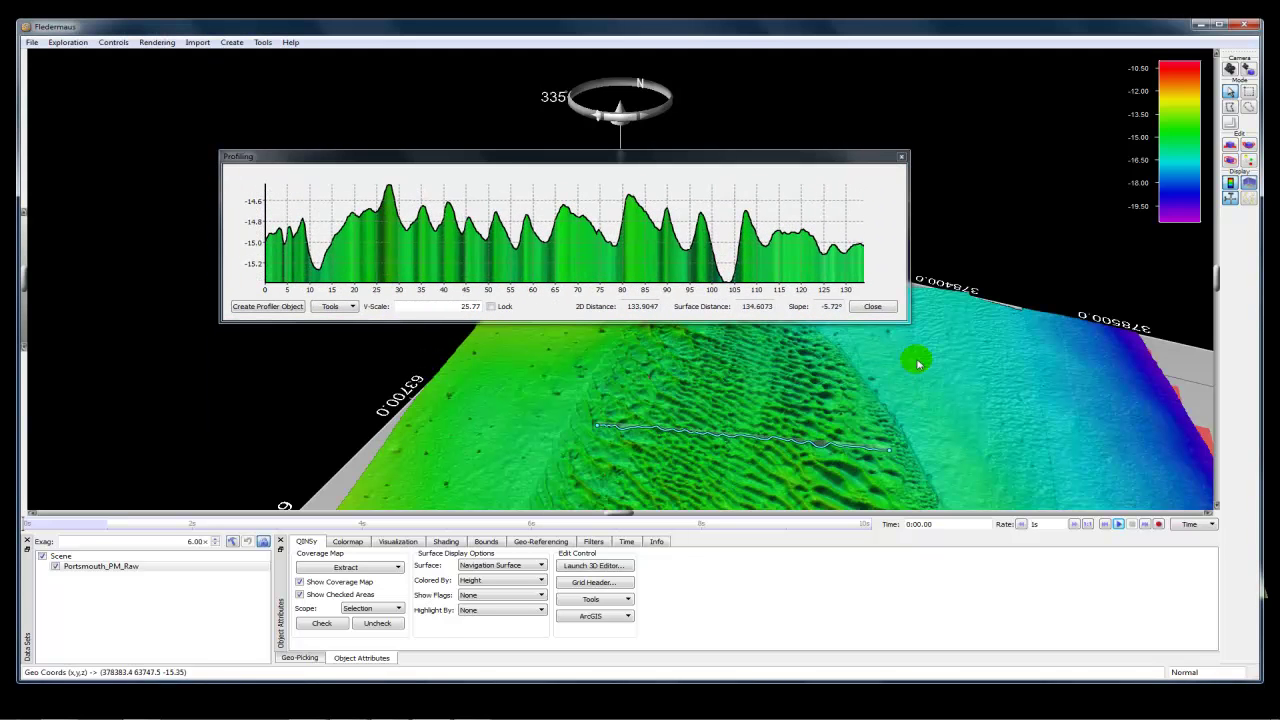
{"action": "left_click", "coordinate": [901, 156]}
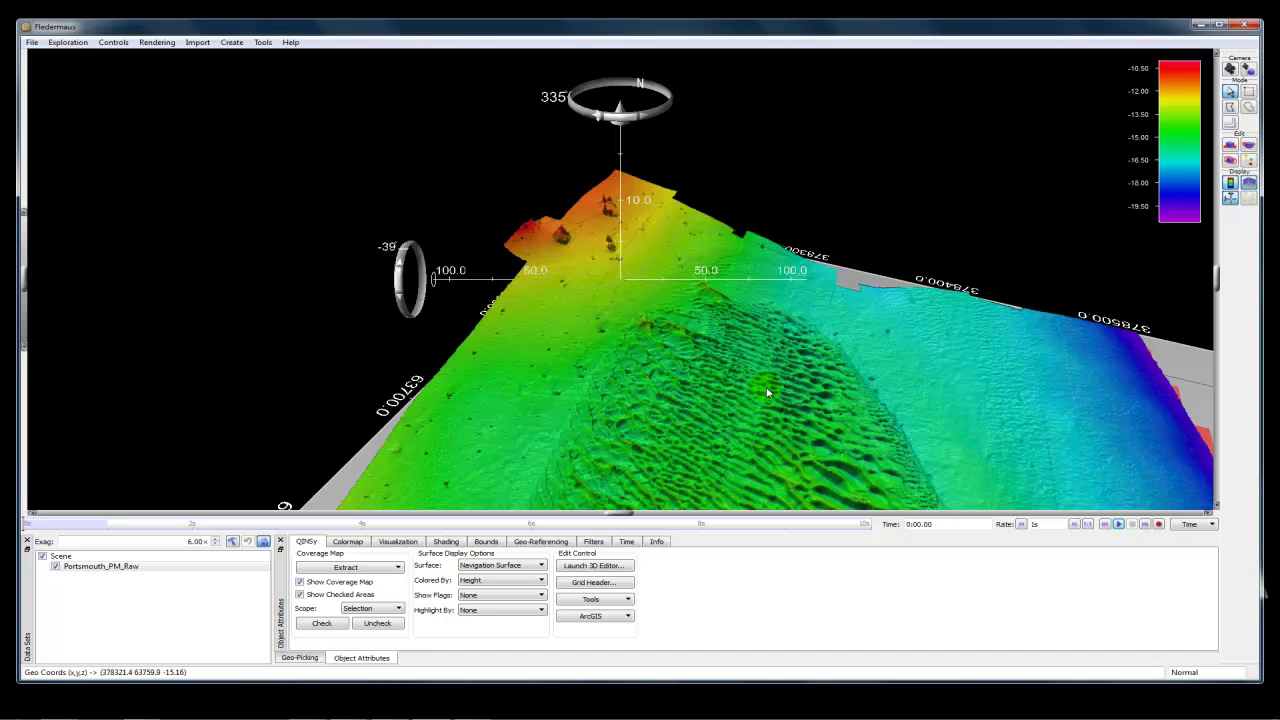
{"action": "left_click", "coordinate": [1230, 196]}
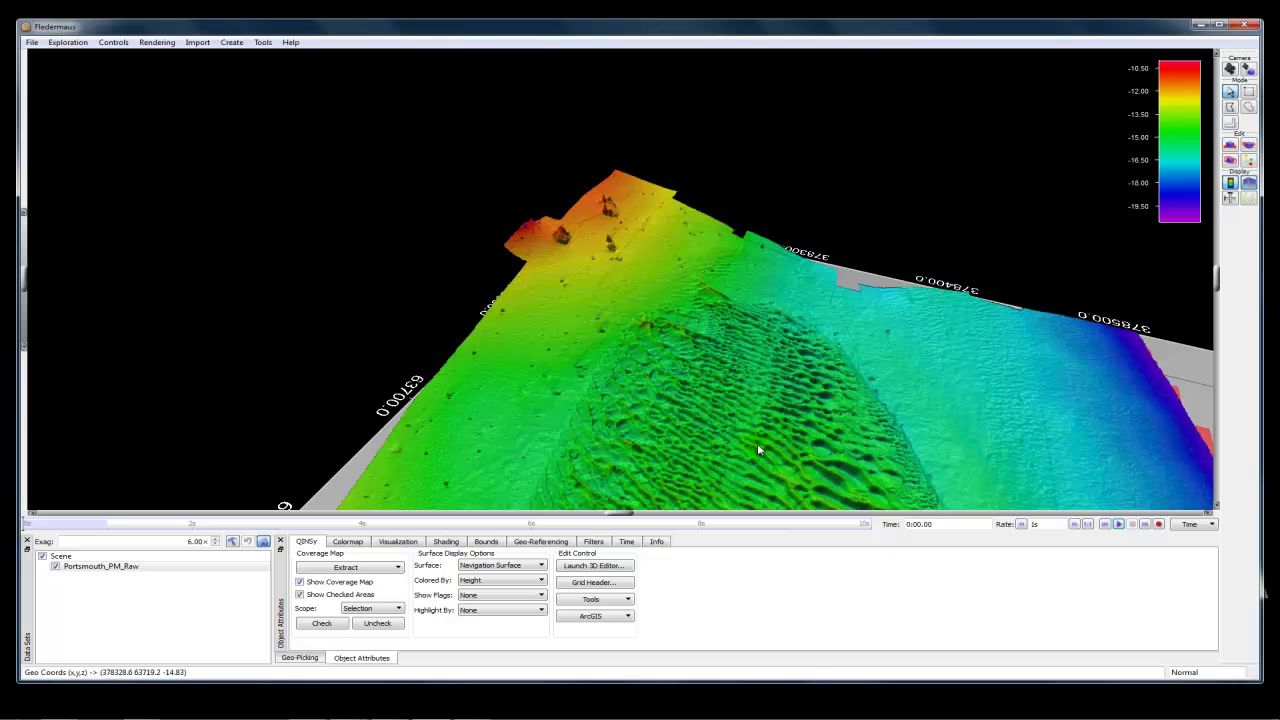
Turn and tilt the view low along the sand-wave field, then switch to Select mode.
{"action": "left_click_drag", "start_coordinate": [758, 447], "coordinate": [660, 435]}
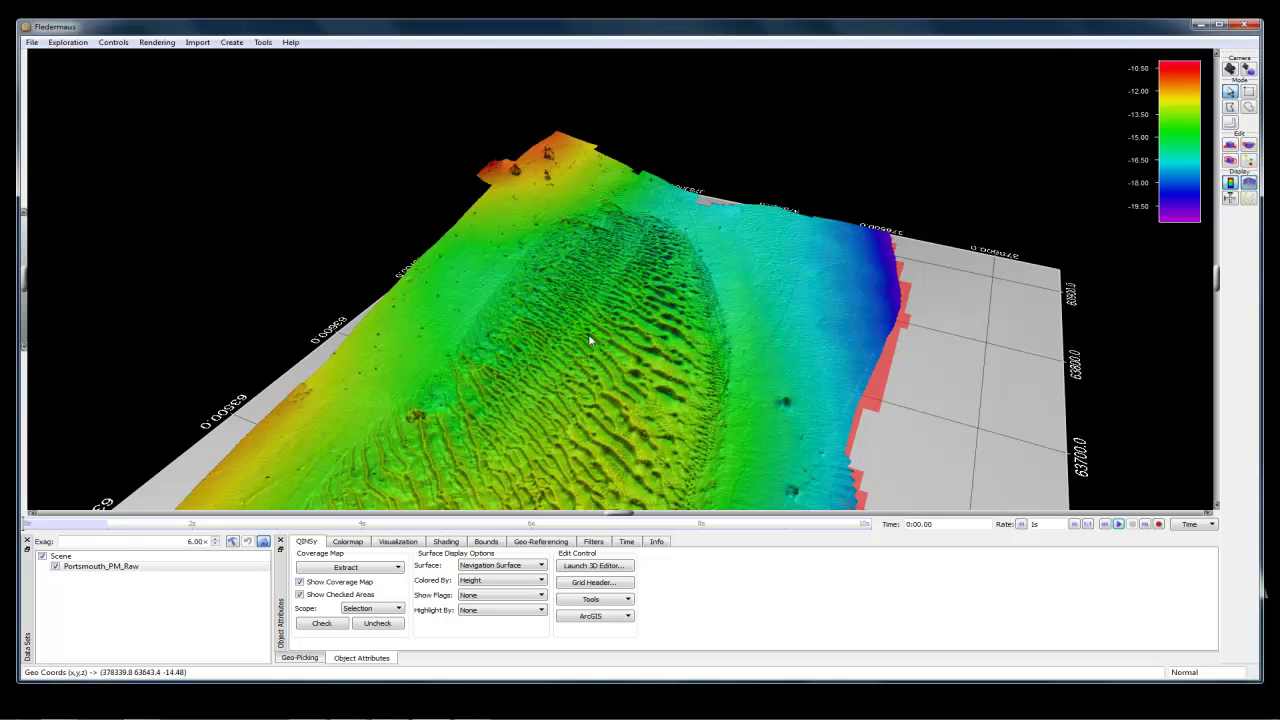
{"action": "left_click_drag", "start_coordinate": [617, 452], "coordinate": [620, 440]}
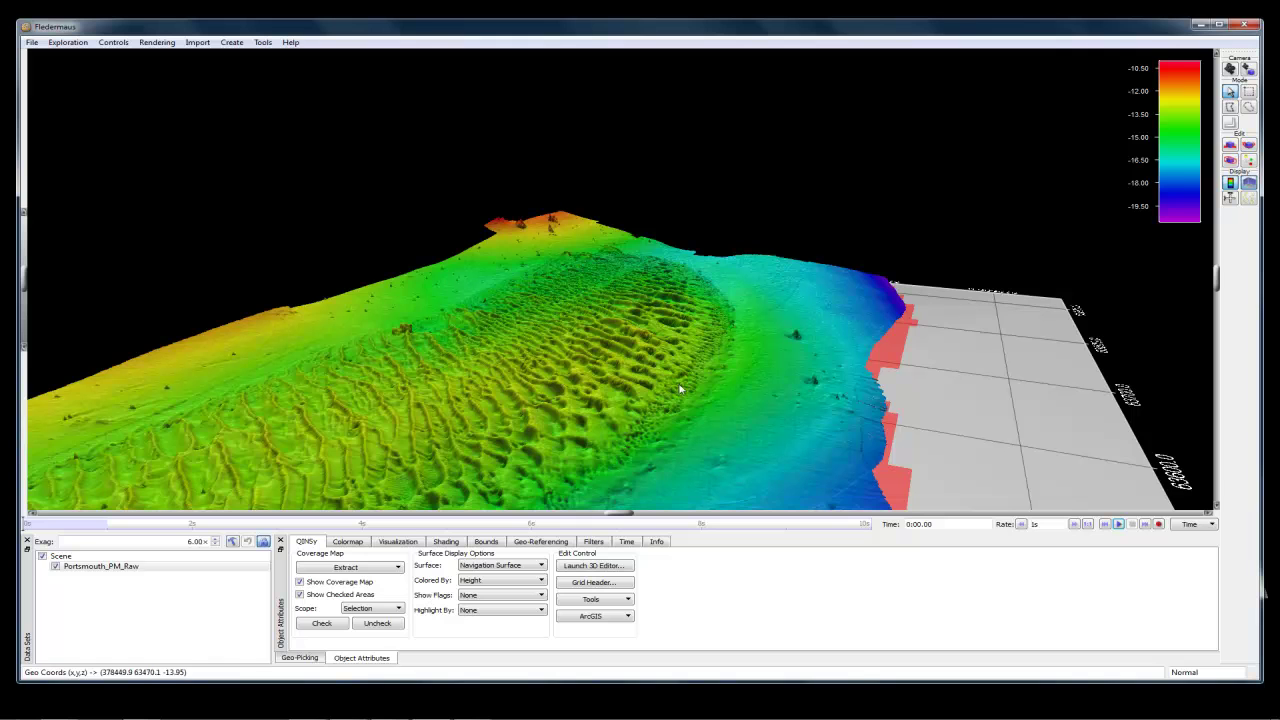
{"action": "left_click", "coordinate": [1248, 107]}
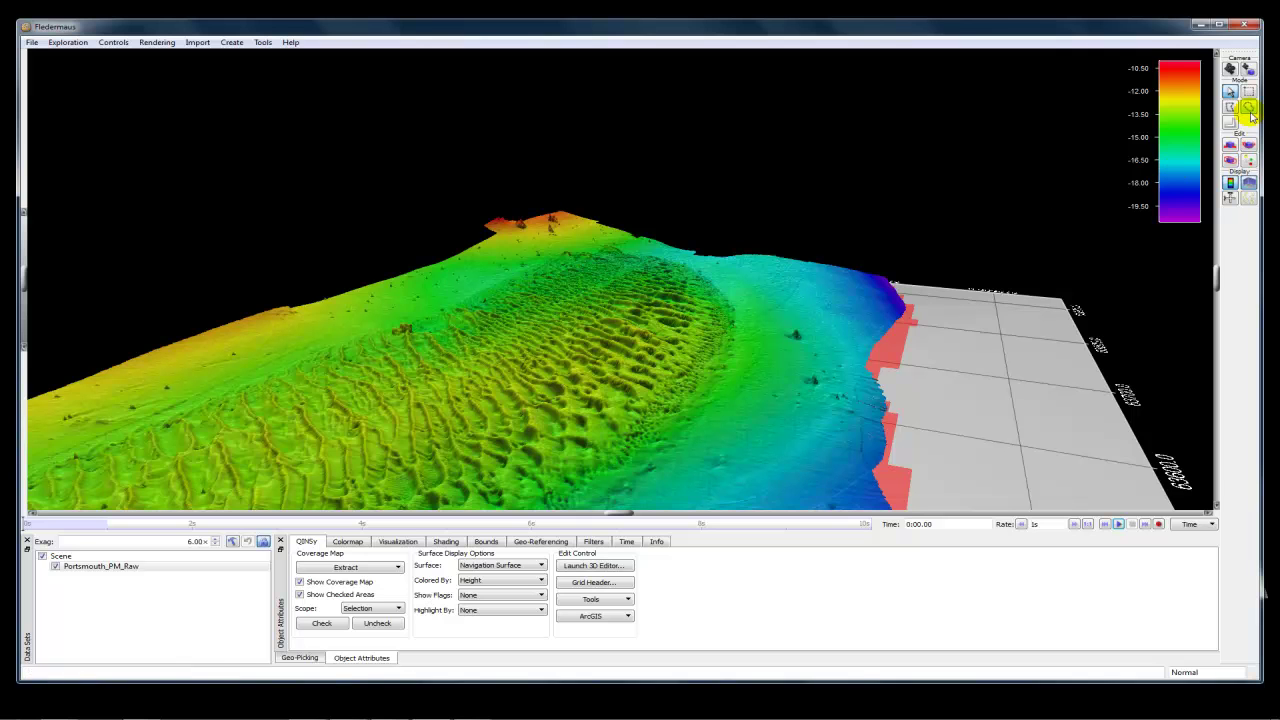
{"action": "left_click", "coordinate": [1249, 93]}
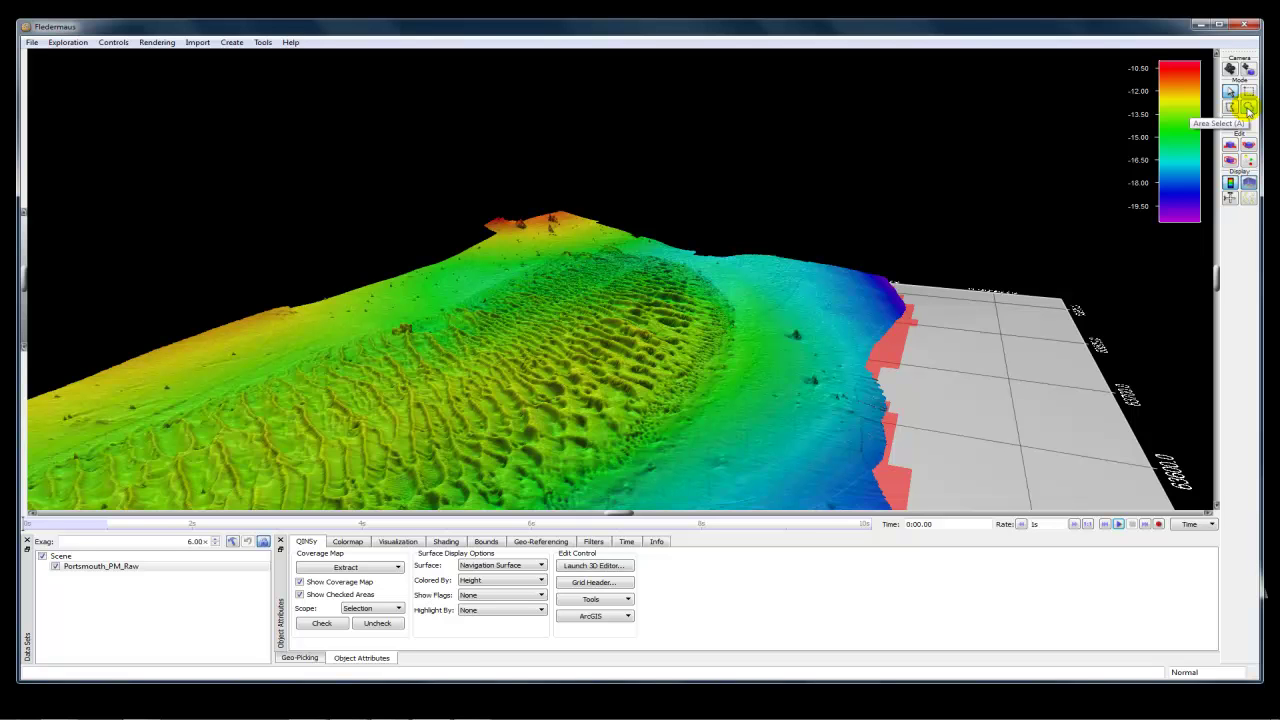
Turn the surface about half a turn and outline a small sand-wave rectangle with Area Select.
{"action": "left_click", "coordinate": [1248, 108]}
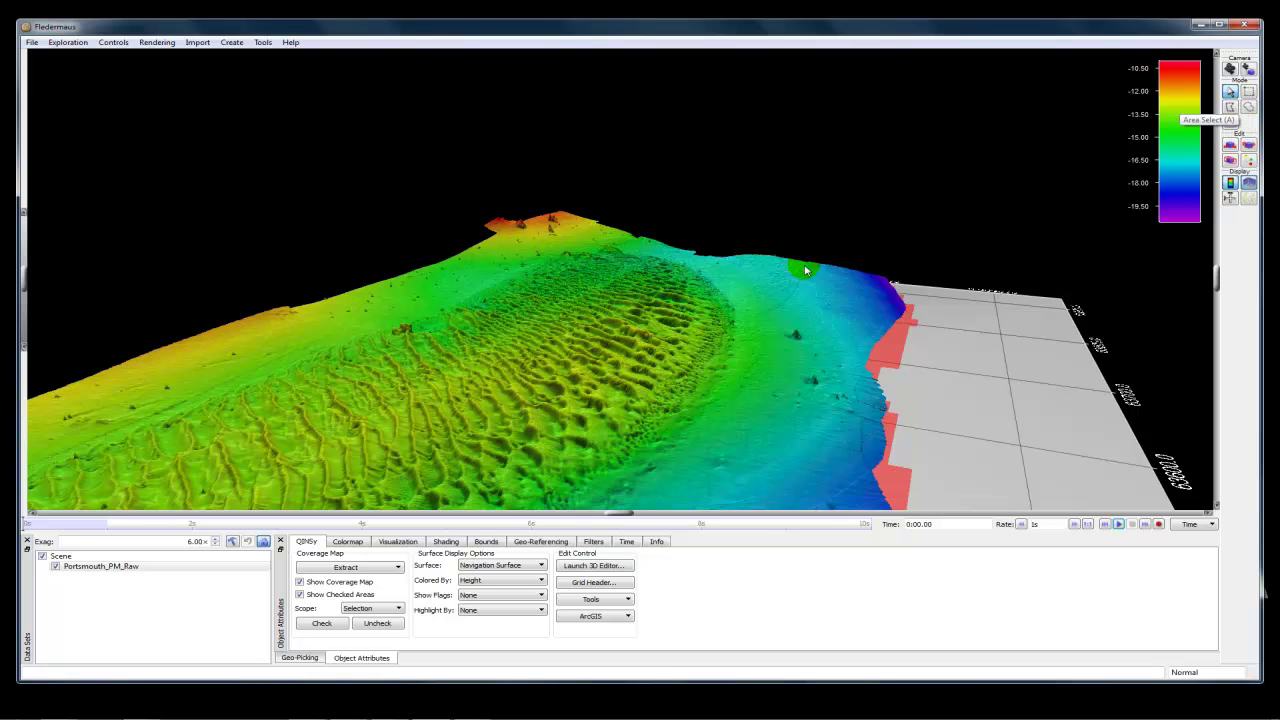
{"action": "left_click_drag", "start_coordinate": [500, 420], "coordinate": [640, 209]}
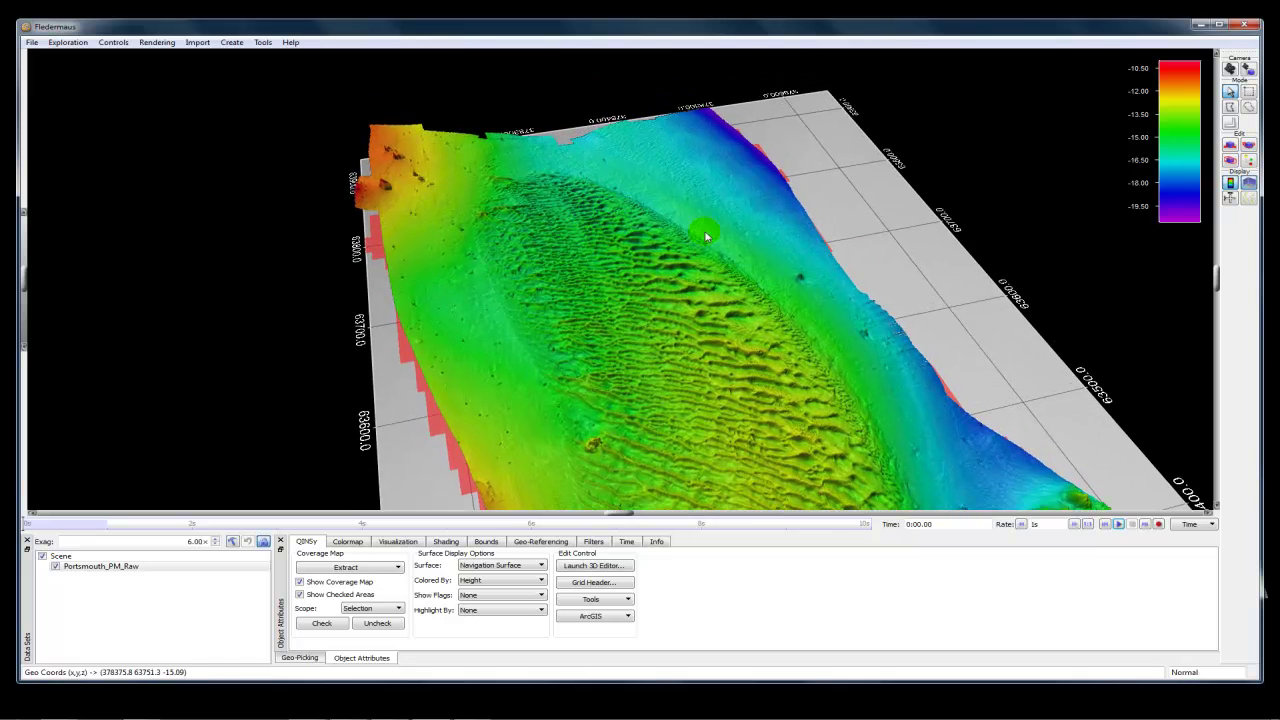
{"action": "left_click", "coordinate": [1249, 91]}
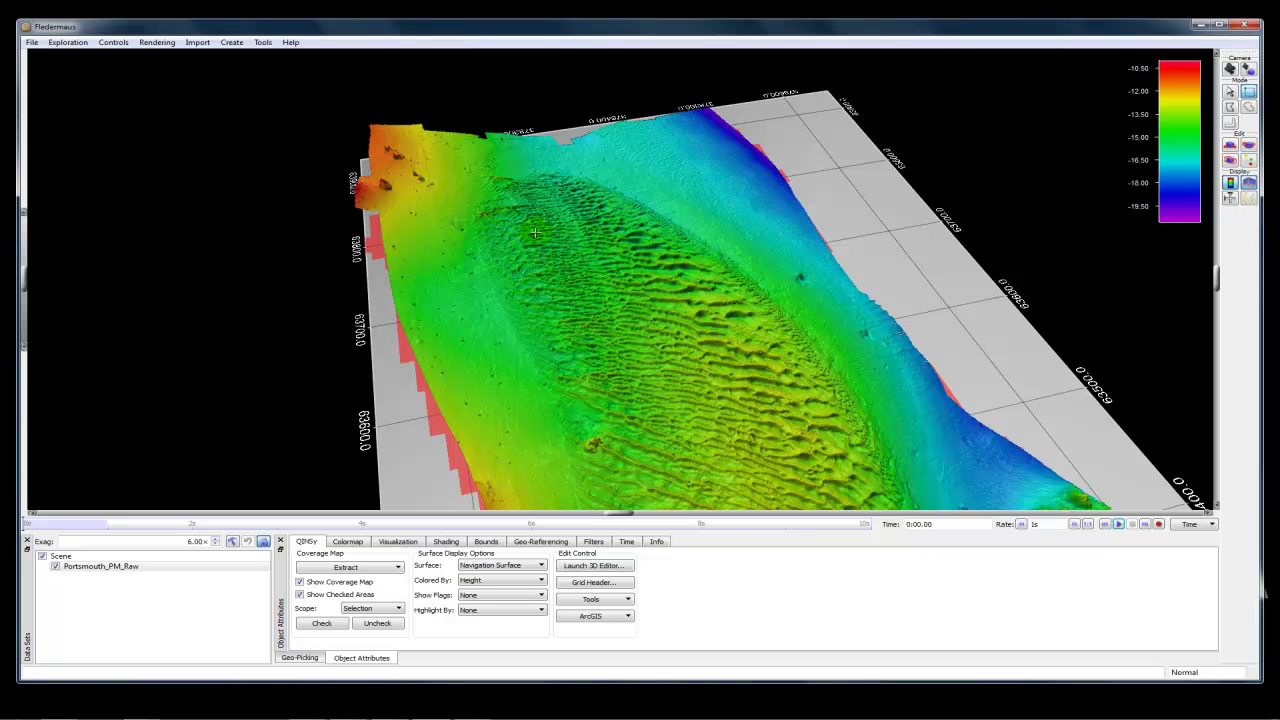
{"action": "left_click_drag", "start_coordinate": [533, 231], "coordinate": [660, 283]}
{"action": "left_click", "coordinate": [612, 566]}
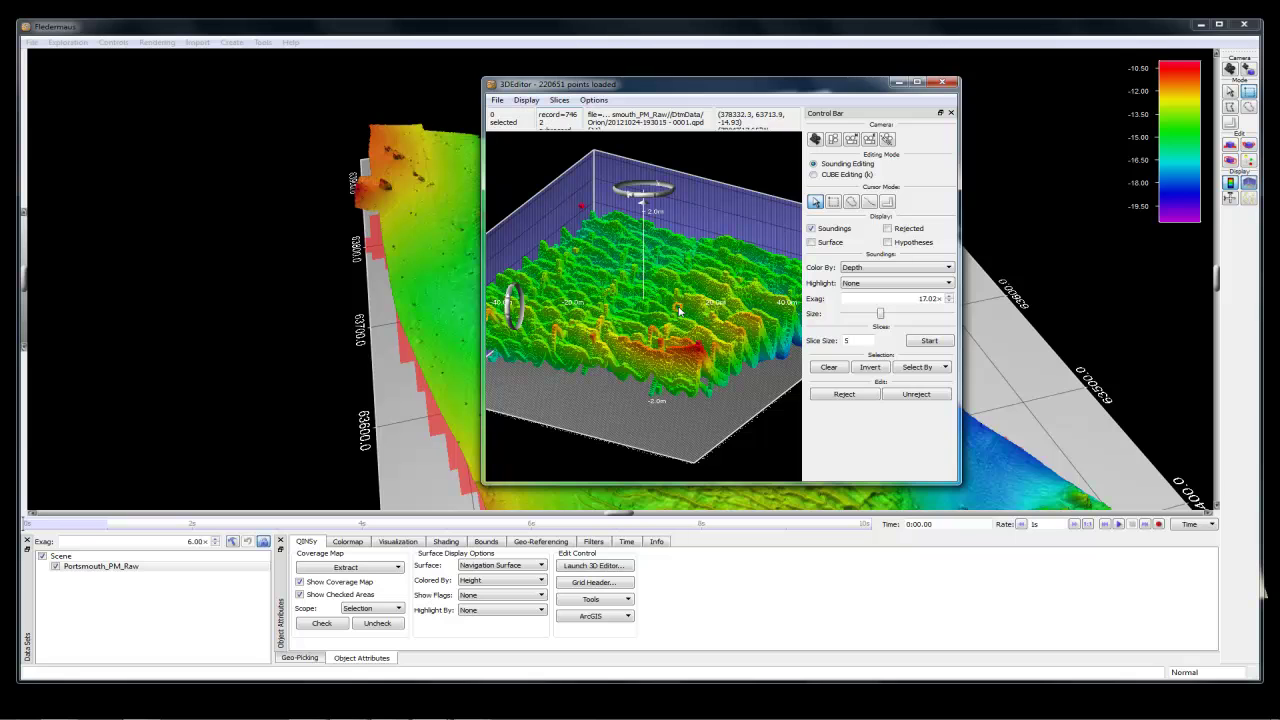
{"action": "left_click", "coordinate": [945, 84]}
{"action": "left_click", "coordinate": [1229, 90]}
Tilt and rotate the view up the sand-wave field past the rocky mound, then enable Area Select.
{"action": "key", "text": "Down"}
{"action": "key", "text": "Down"}
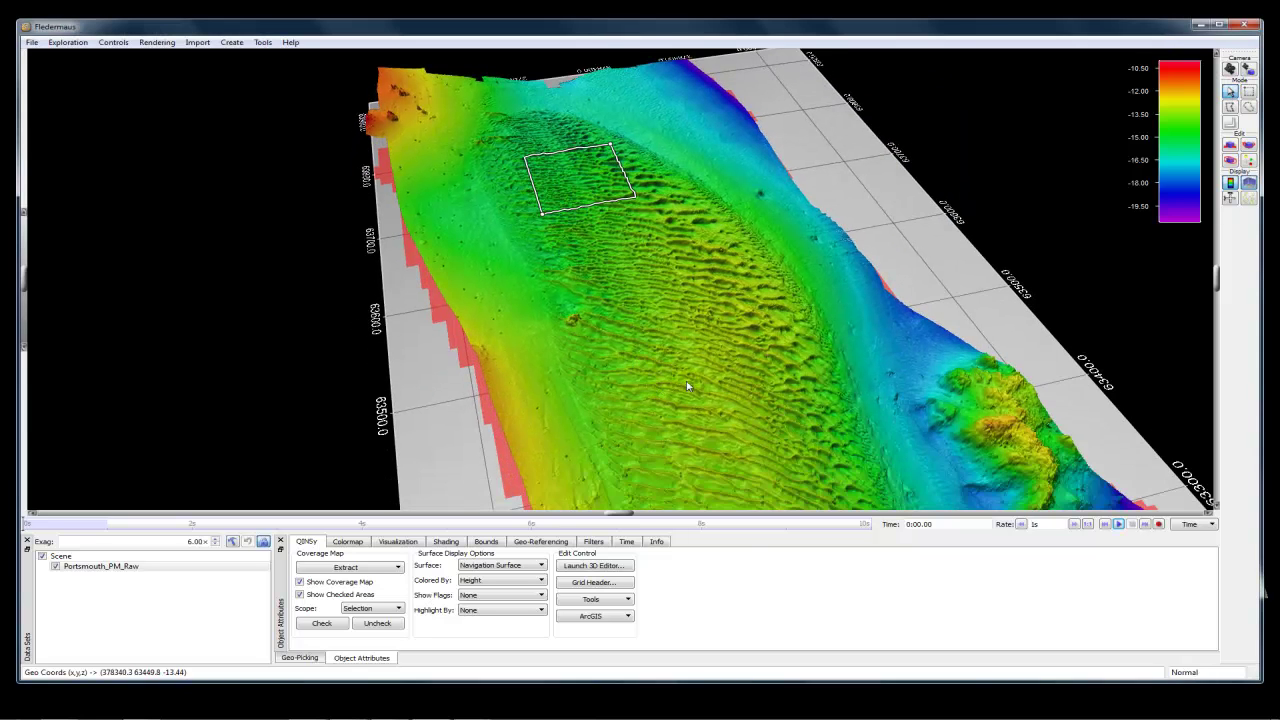
{"action": "key", "text": "Down"}
{"action": "key", "text": "Down"}
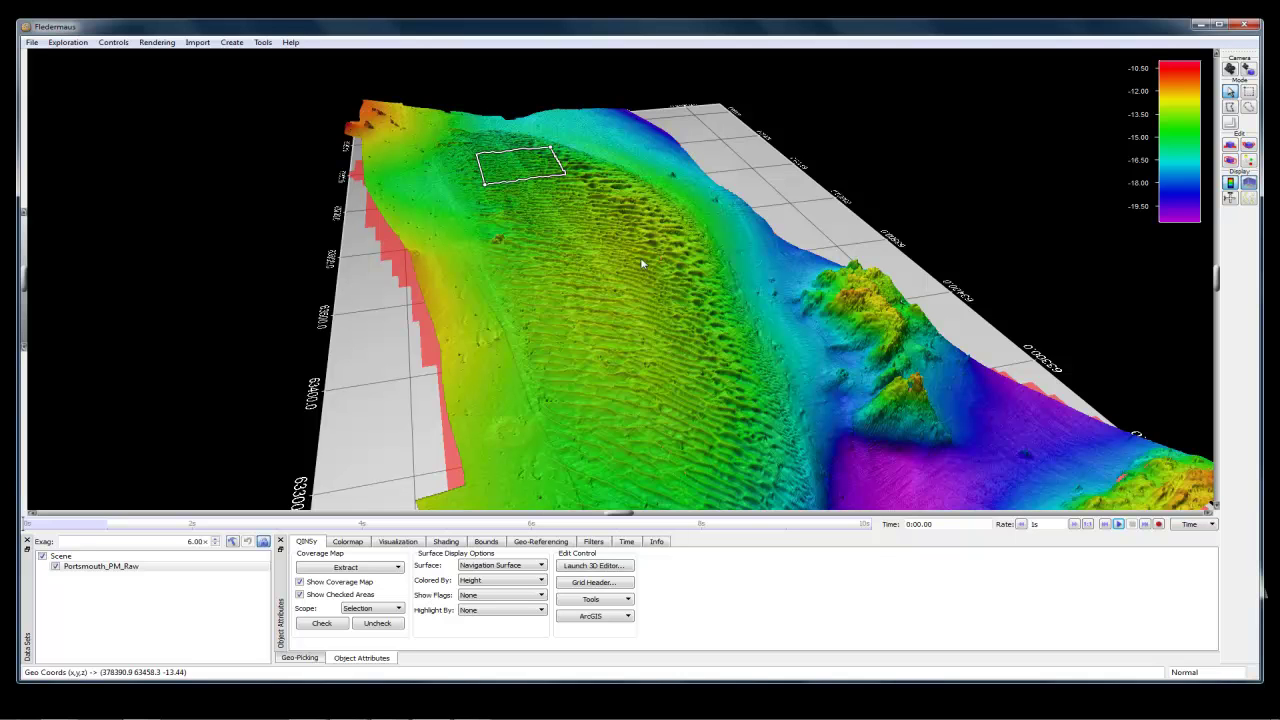
{"action": "left_click", "coordinate": [1249, 92]}
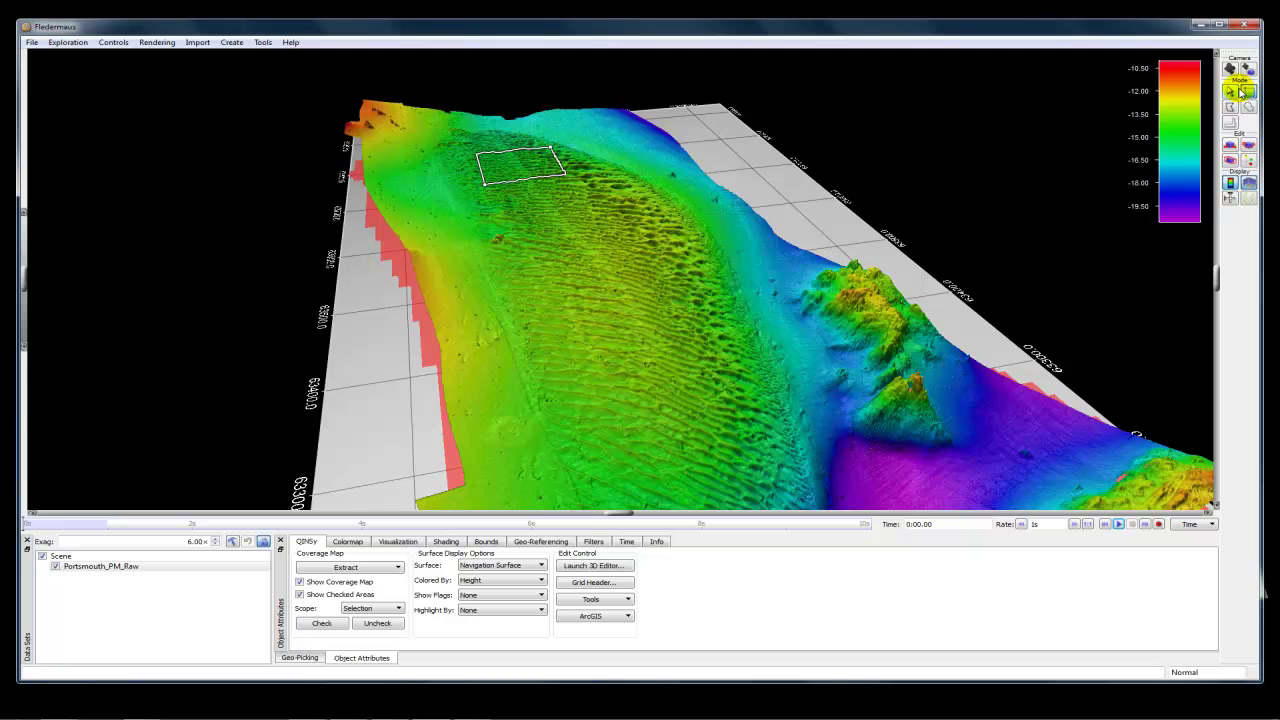
{"action": "key", "text": "space"}
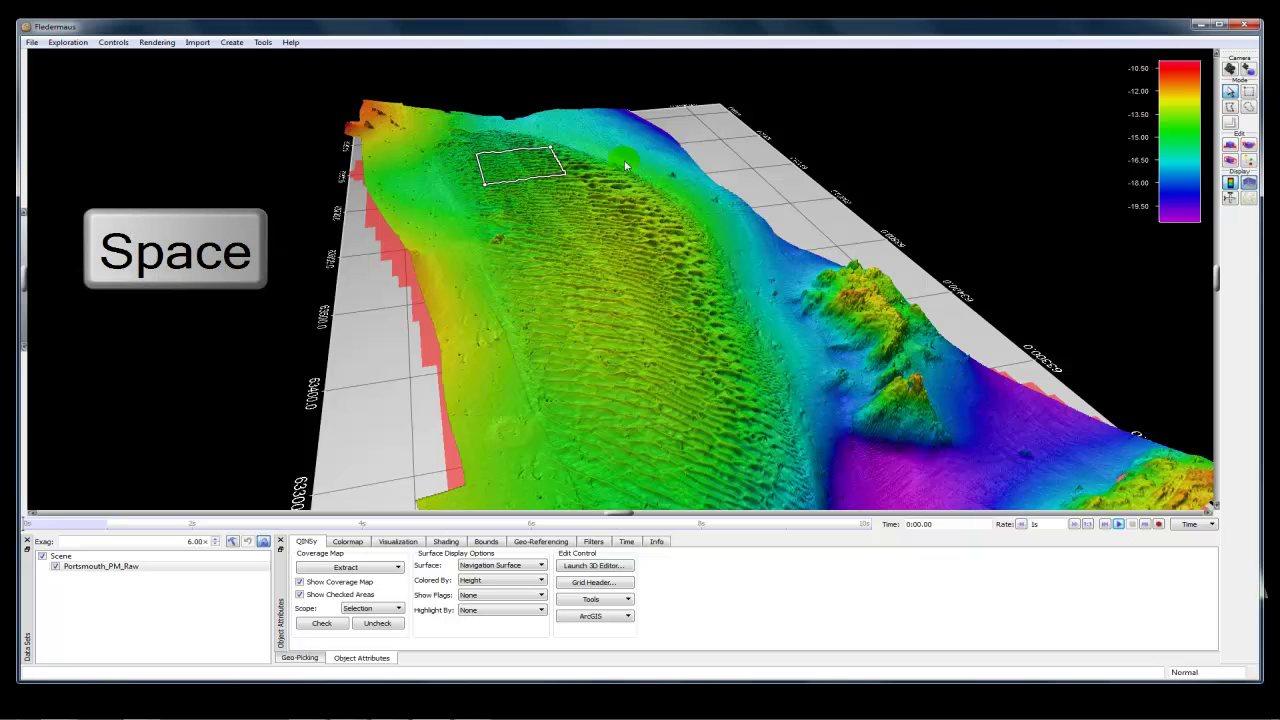
{"action": "left_click_drag", "start_coordinate": [509, 334], "coordinate": [708, 365]}
{"action": "key", "text": "s"}
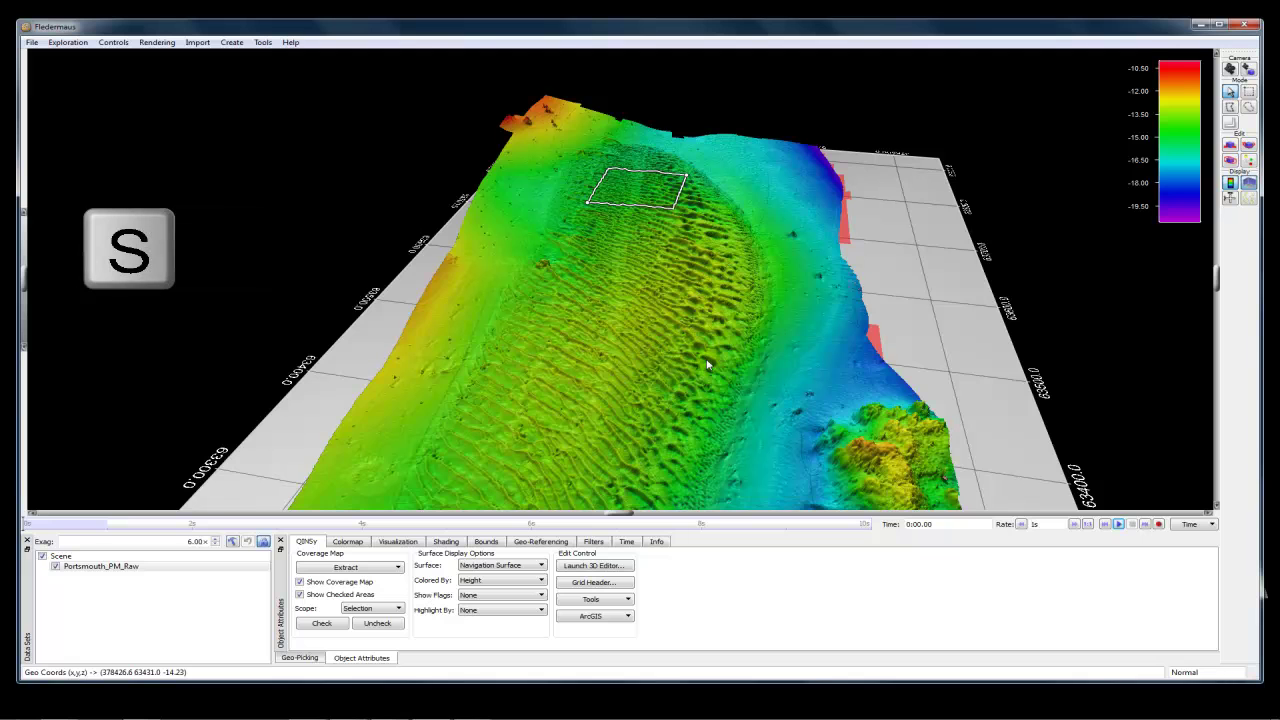
{"action": "key", "text": "s"}
Outline a new mid-field rectangle, open it in the 3D Editor, then close the editor.
{"action": "left_click_drag", "start_coordinate": [603, 300], "coordinate": [692, 370]}
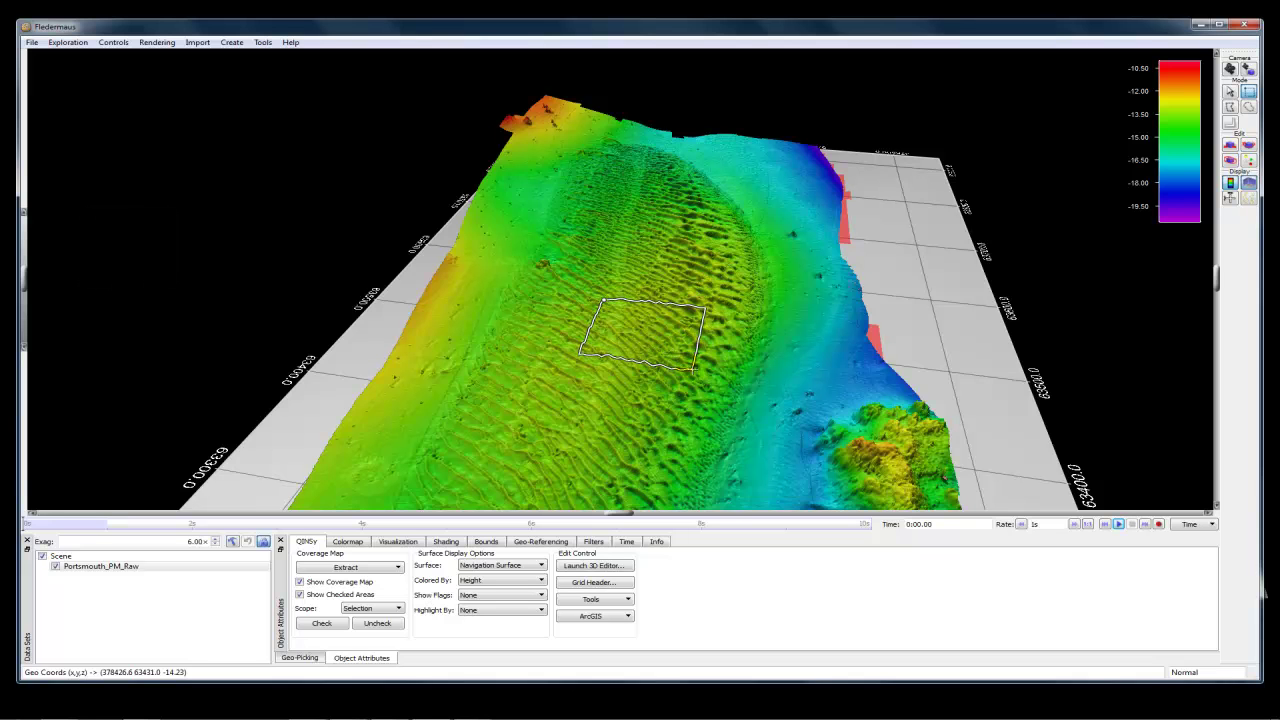
{"action": "key", "text": "3"}
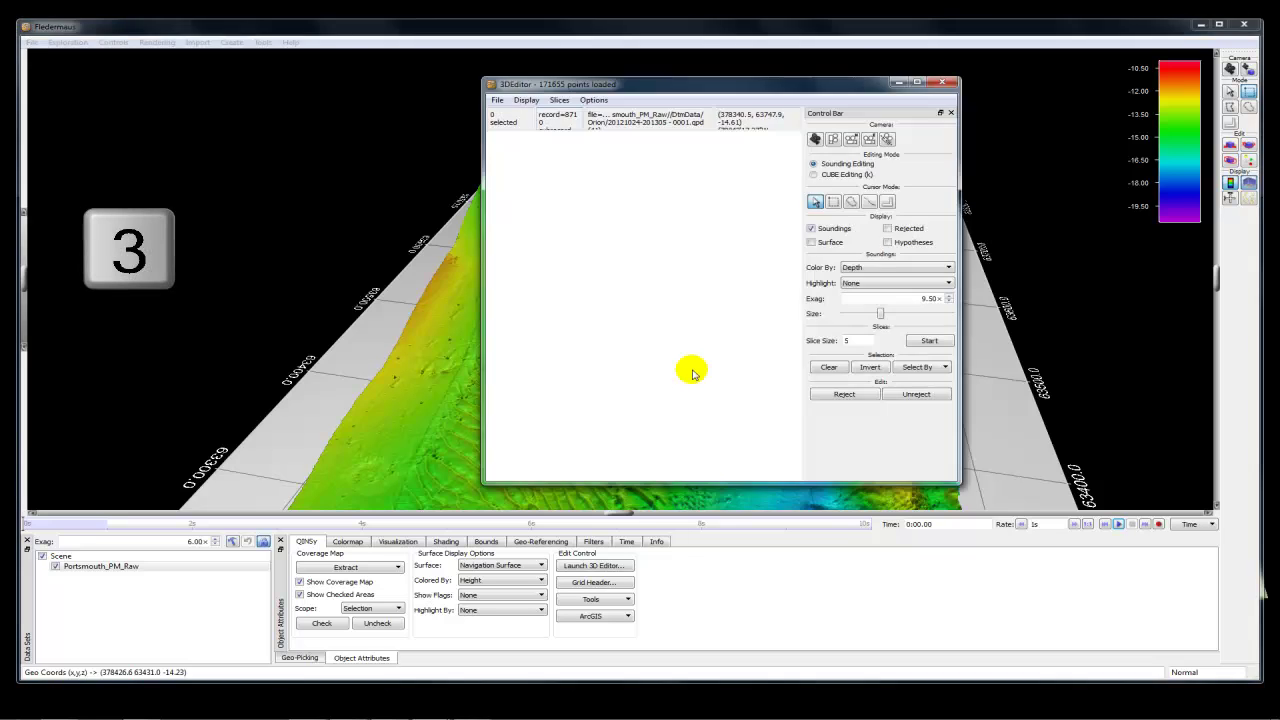
{"action": "left_click", "coordinate": [944, 83]}
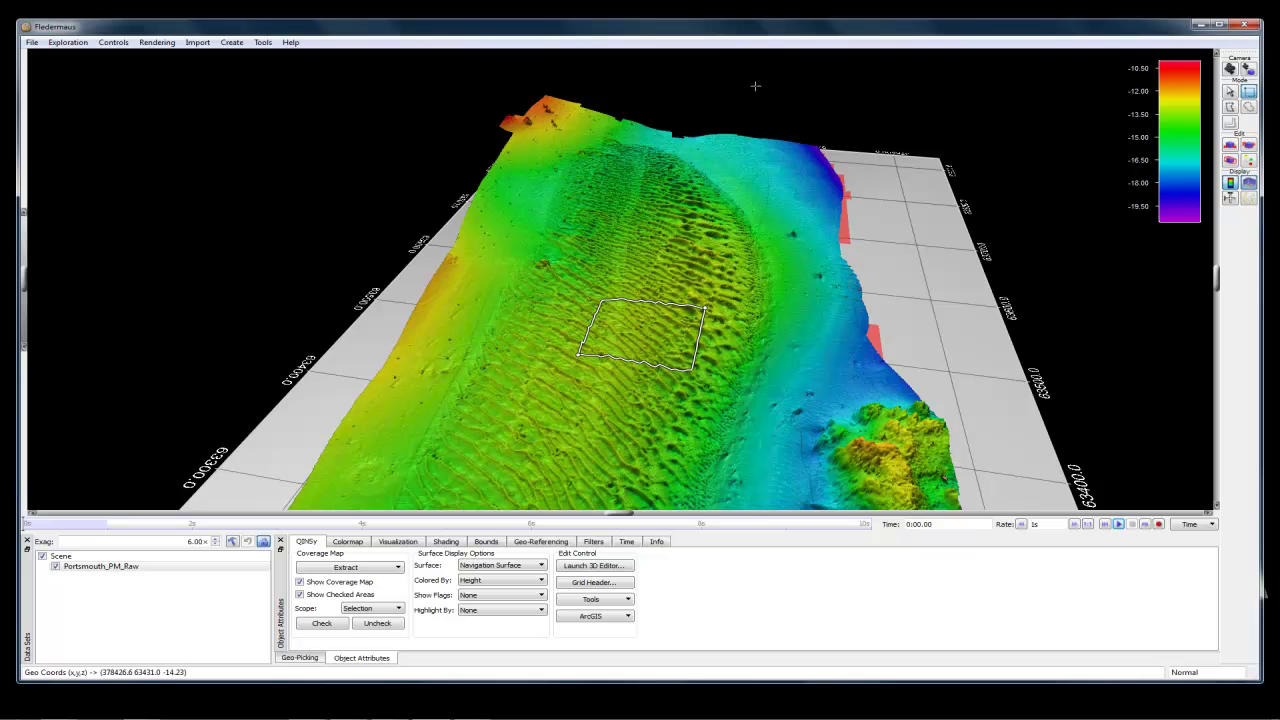
Rotate to show the rocky mound and deep channel, then outline a new mid-field sand-wave rectangle.
{"action": "left_click_drag", "start_coordinate": [583, 190], "coordinate": [648, 236]}
{"action": "key", "text": "shift"}
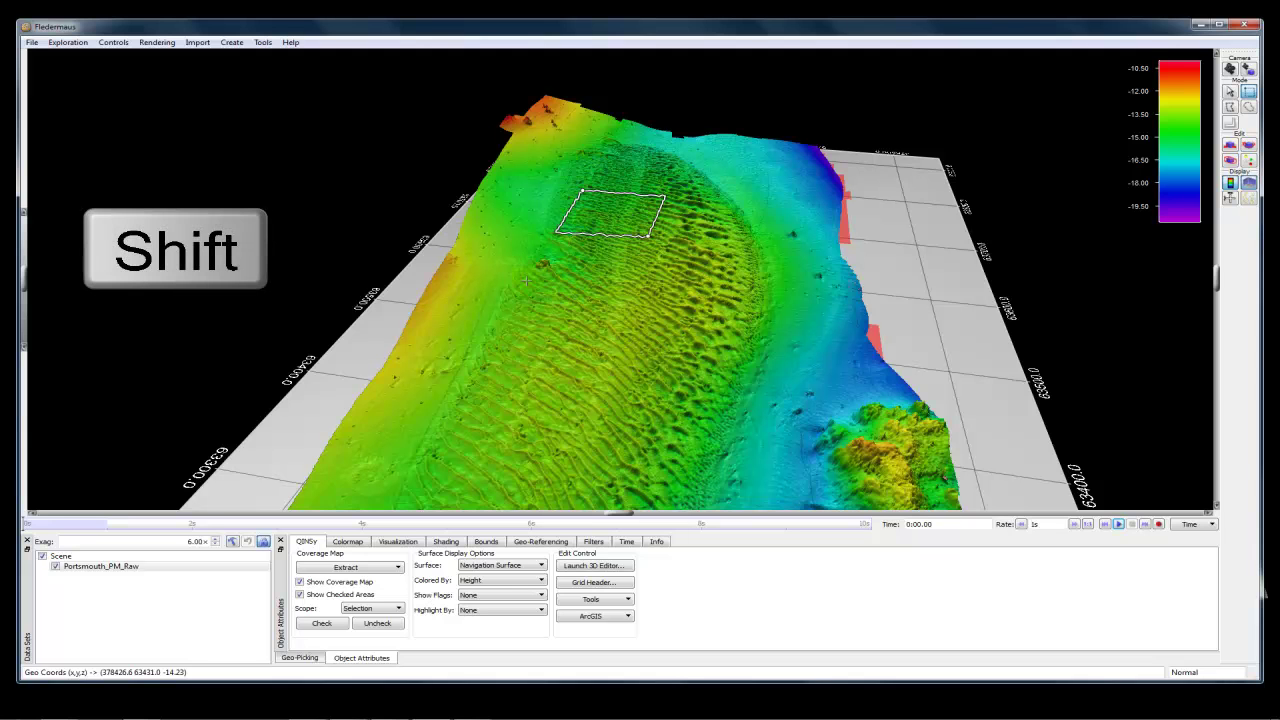
{"action": "left_click_drag", "start_coordinate": [517, 307], "coordinate": [637, 313], "text": "shift"}
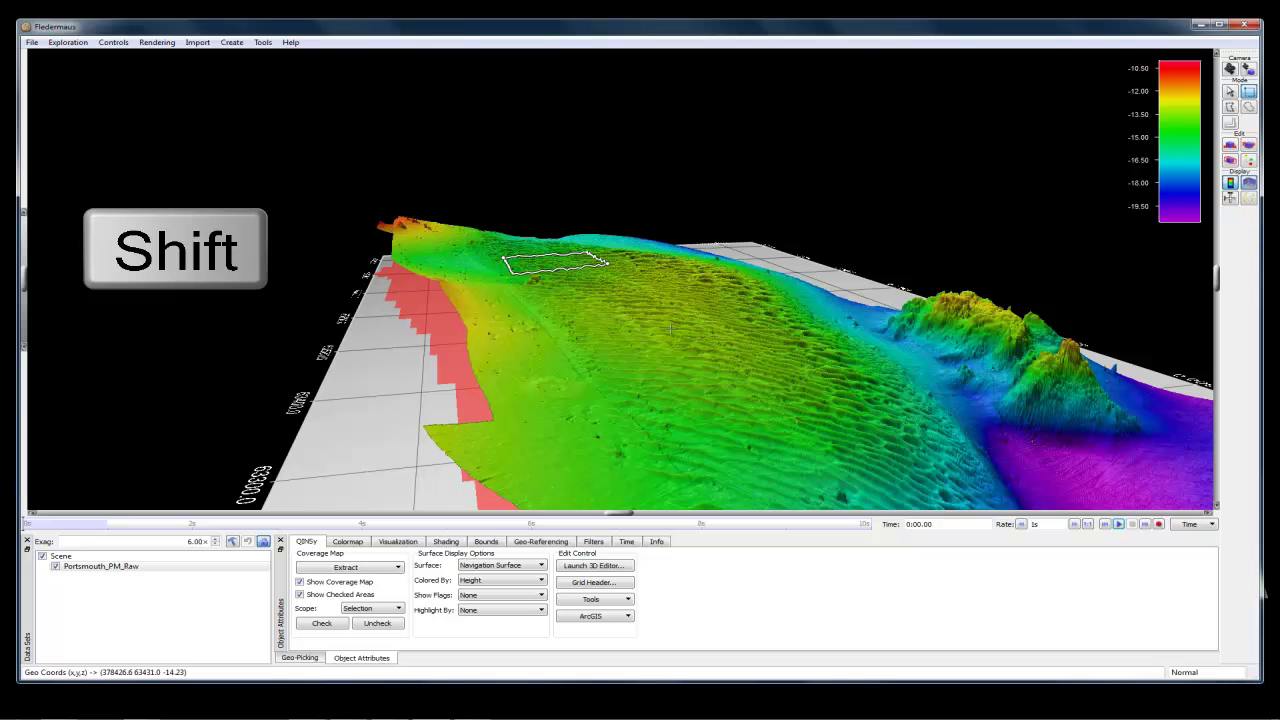
{"action": "left_click_drag", "start_coordinate": [734, 340], "coordinate": [651, 300], "text": "shift"}
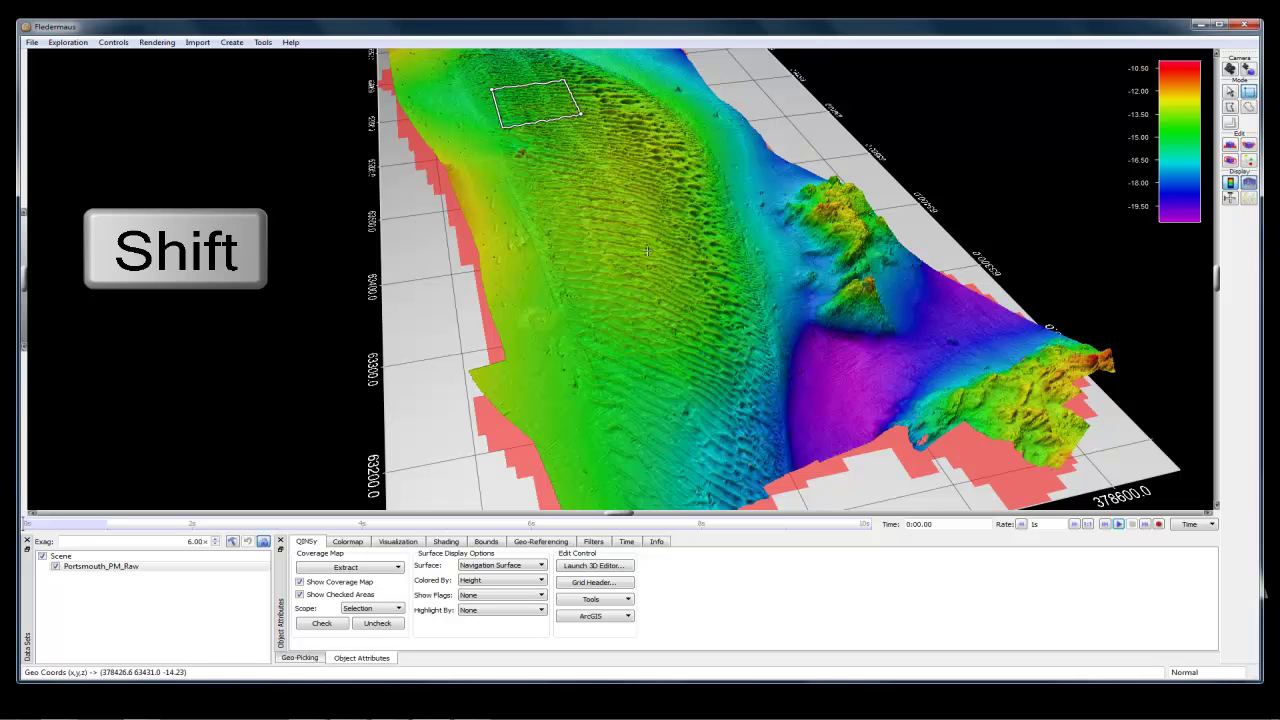
{"action": "left_click_drag", "start_coordinate": [594, 221], "coordinate": [690, 271], "text": "shift"}
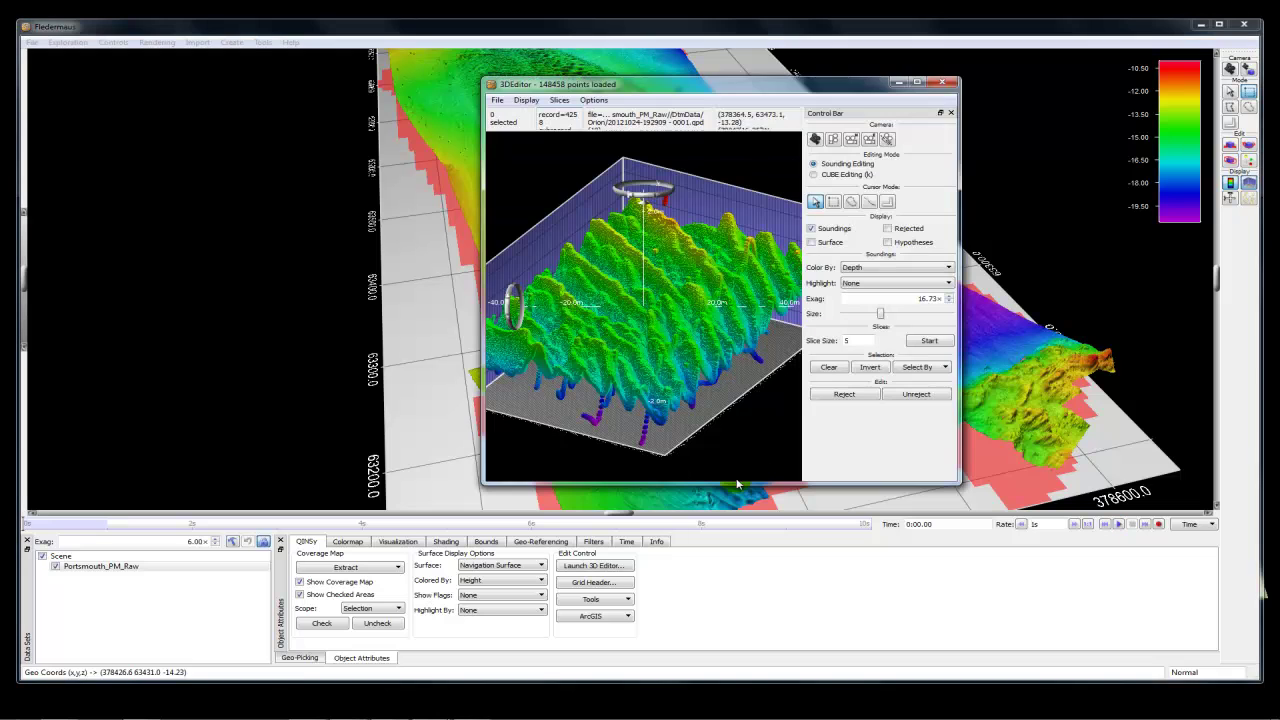
{"action": "left_click", "coordinate": [951, 83]}
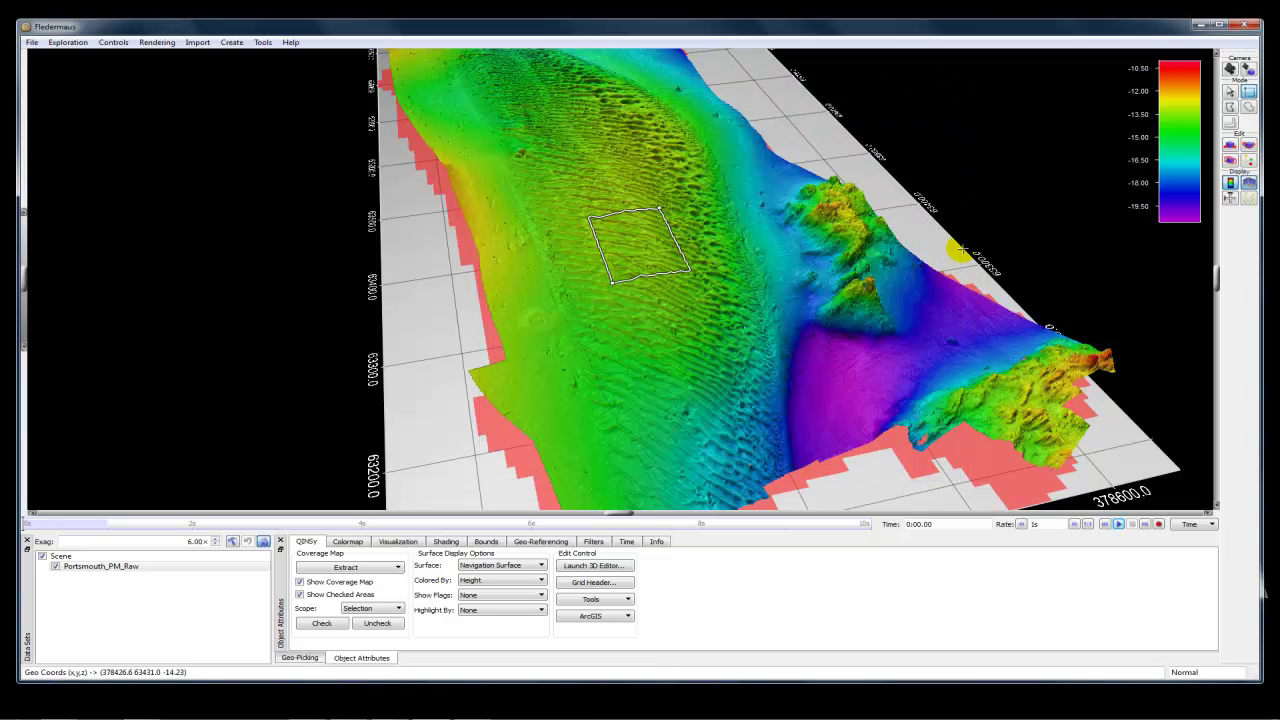